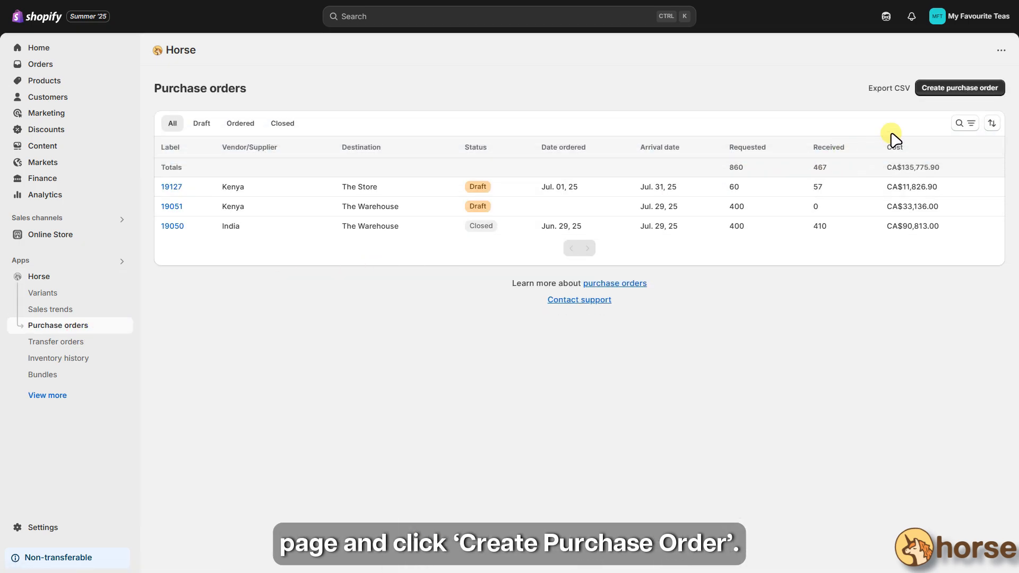
- Create a purchase order with vendor India and destination The Store, and save it as a draft
click(937, 89)
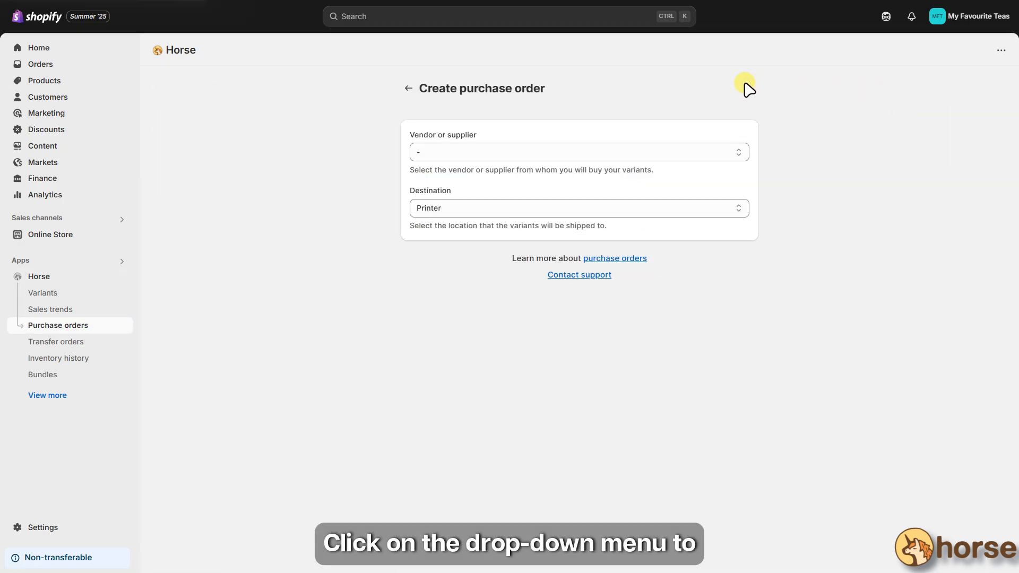
click(576, 152)
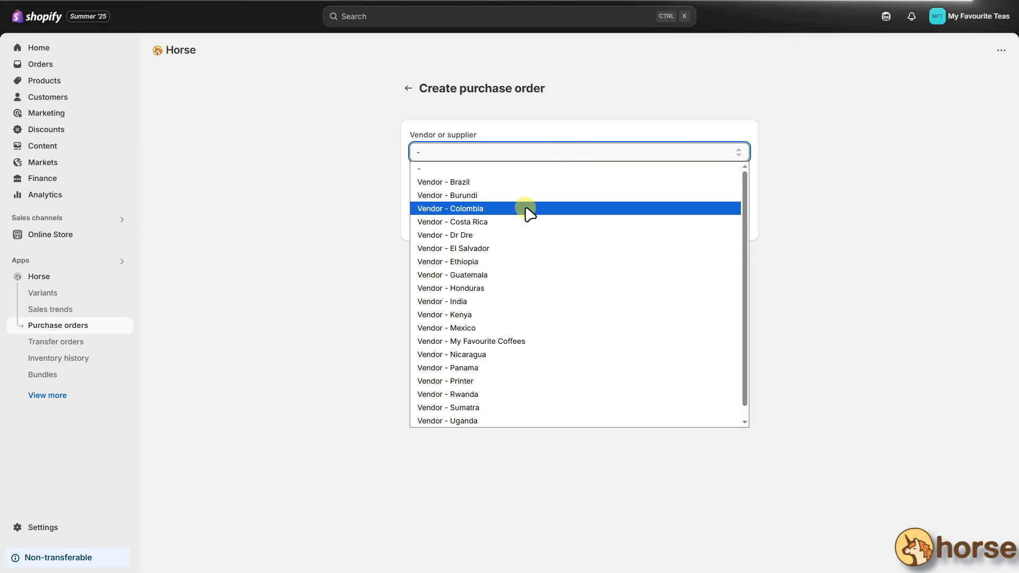
click(476, 303)
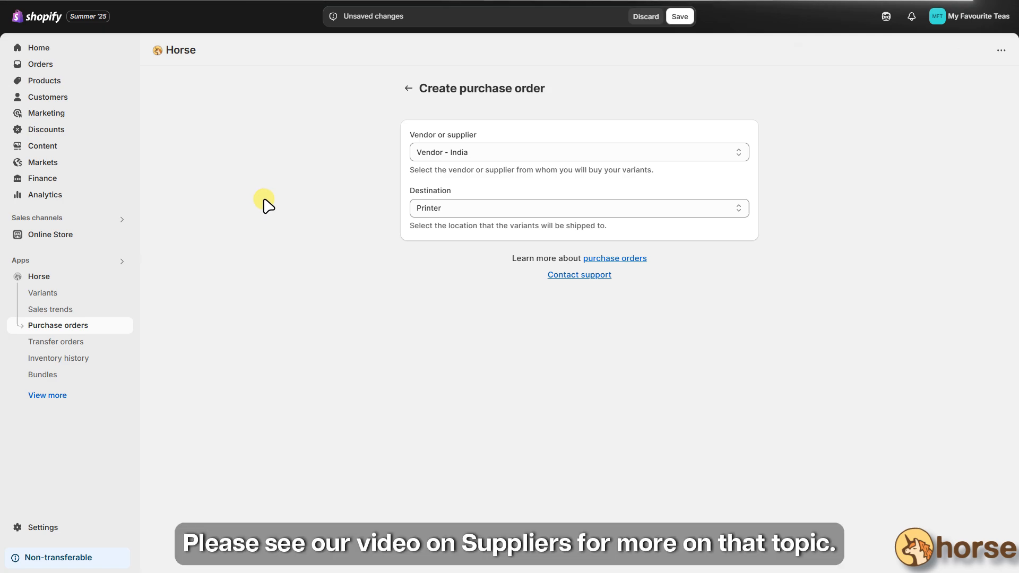
click(56, 397)
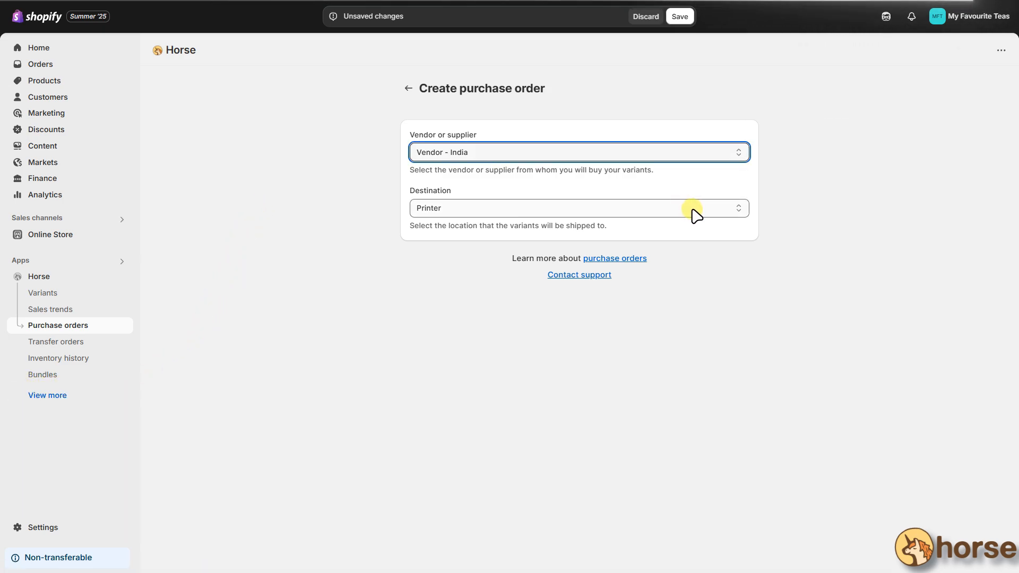
click(693, 210)
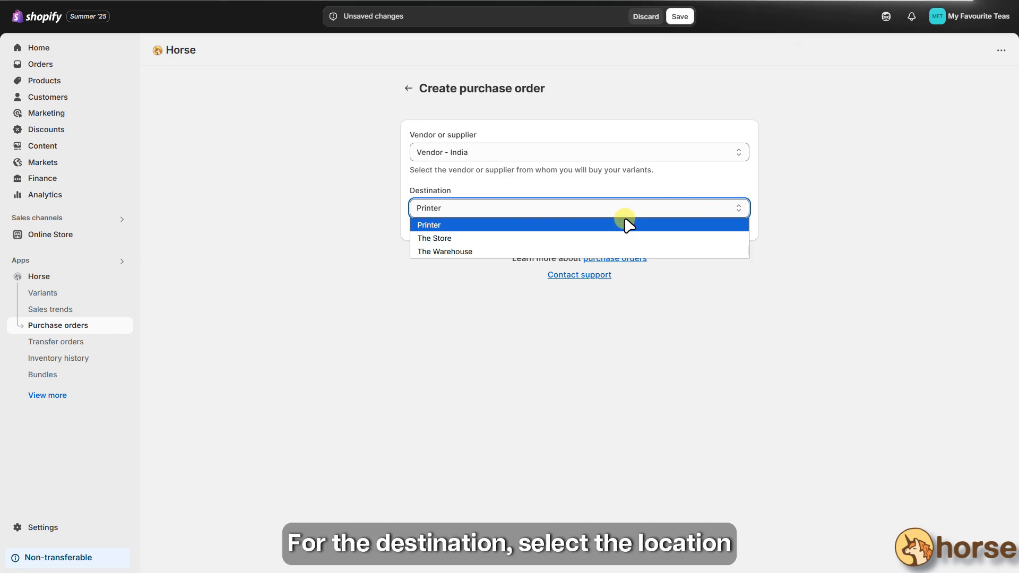
click(502, 240)
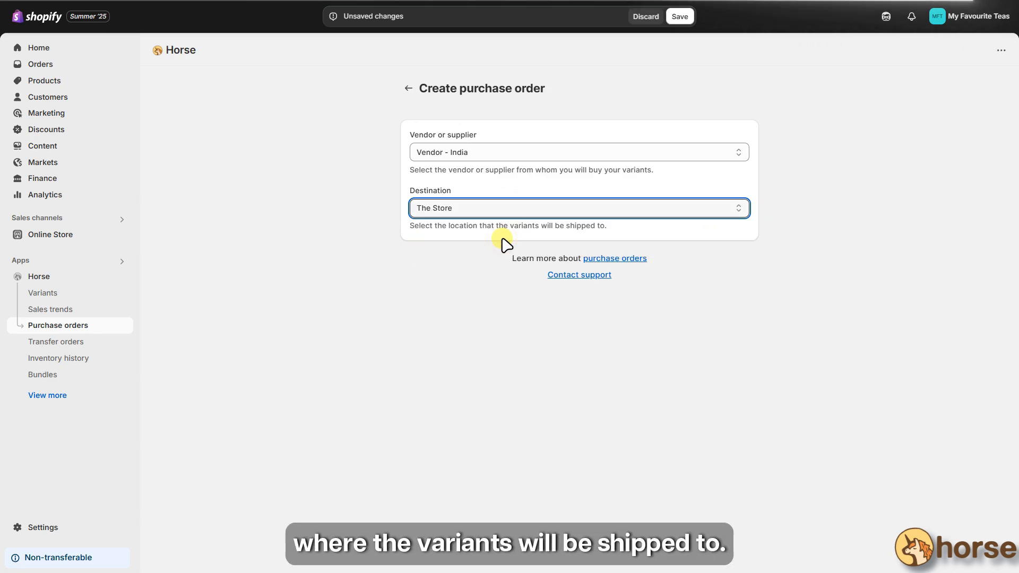
click(678, 20)
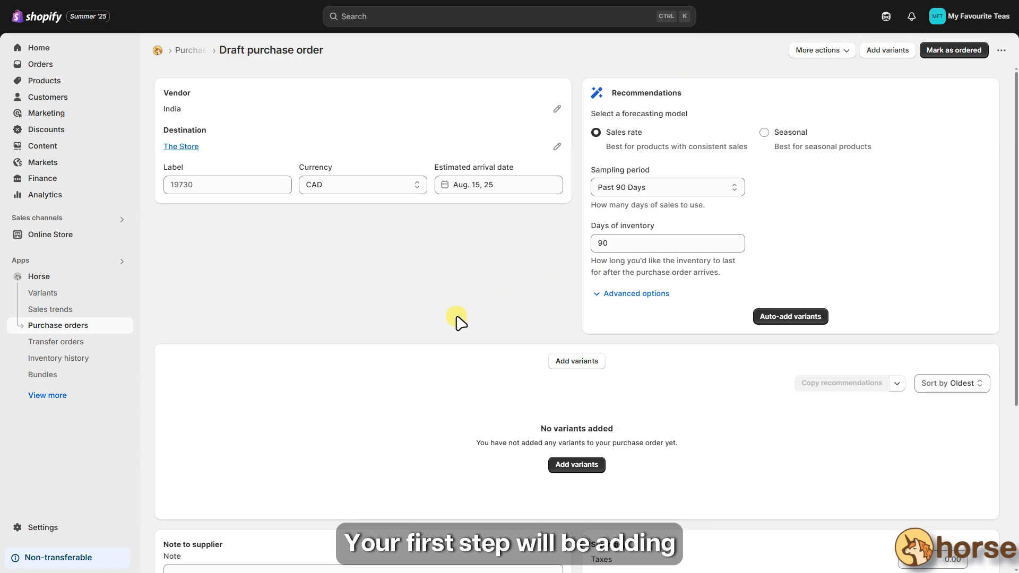
- Bulk-add the four India variants stocked at The Store, including Blacktop Enlightenment and Dark Symphony
click(567, 366)
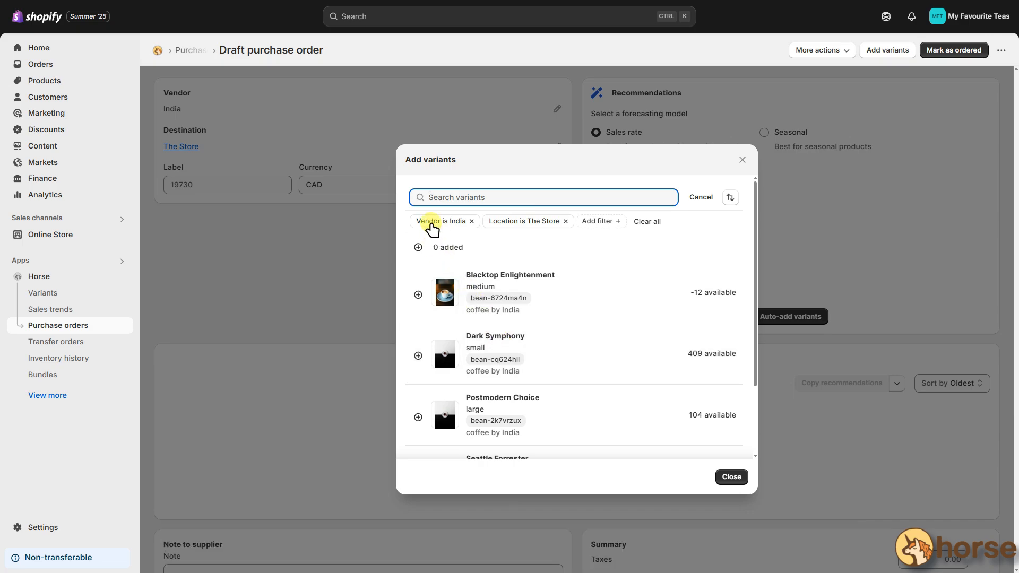
click(431, 223)
click(521, 221)
click(600, 222)
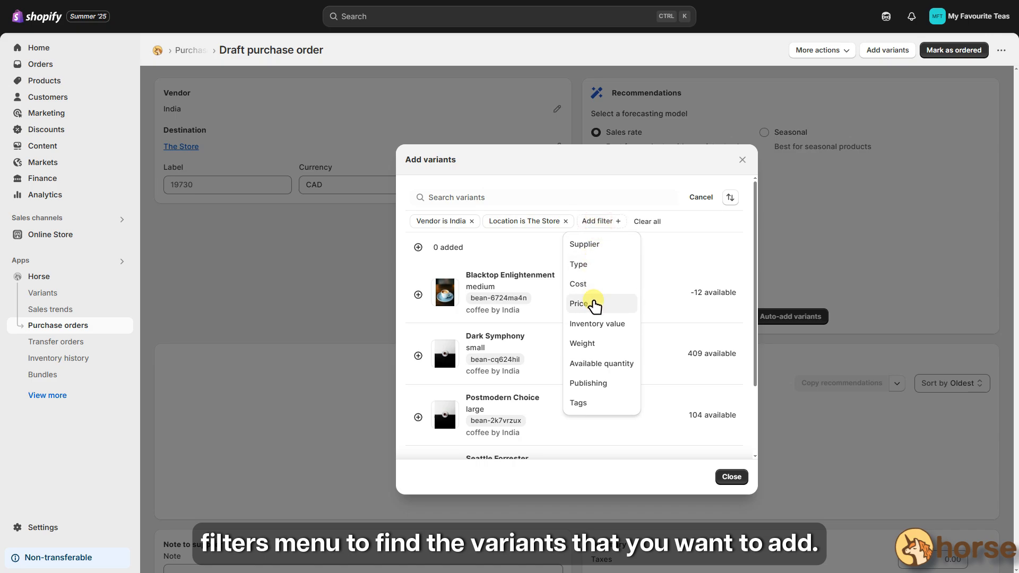
click(697, 229)
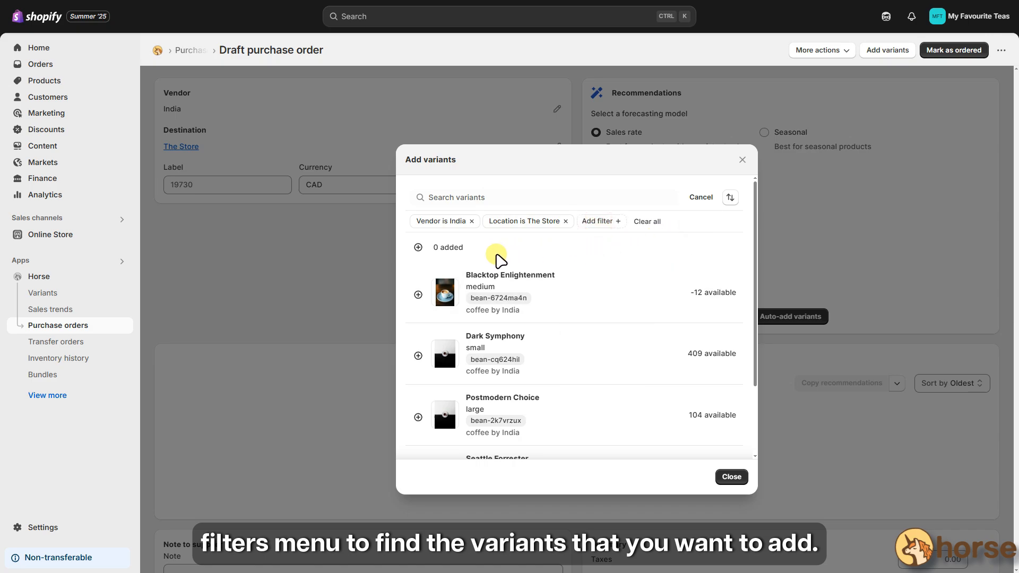
click(419, 248)
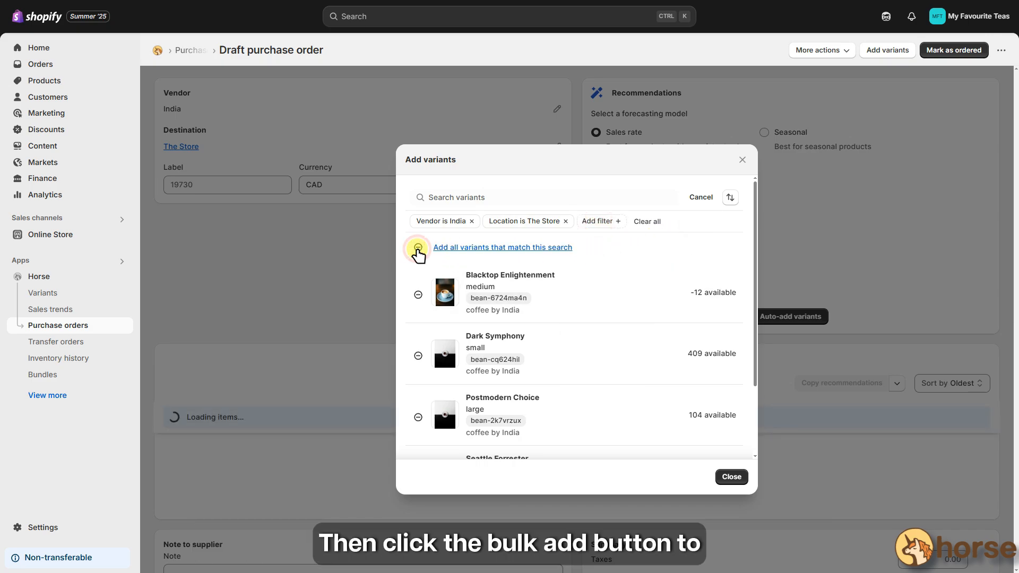
click(732, 477)
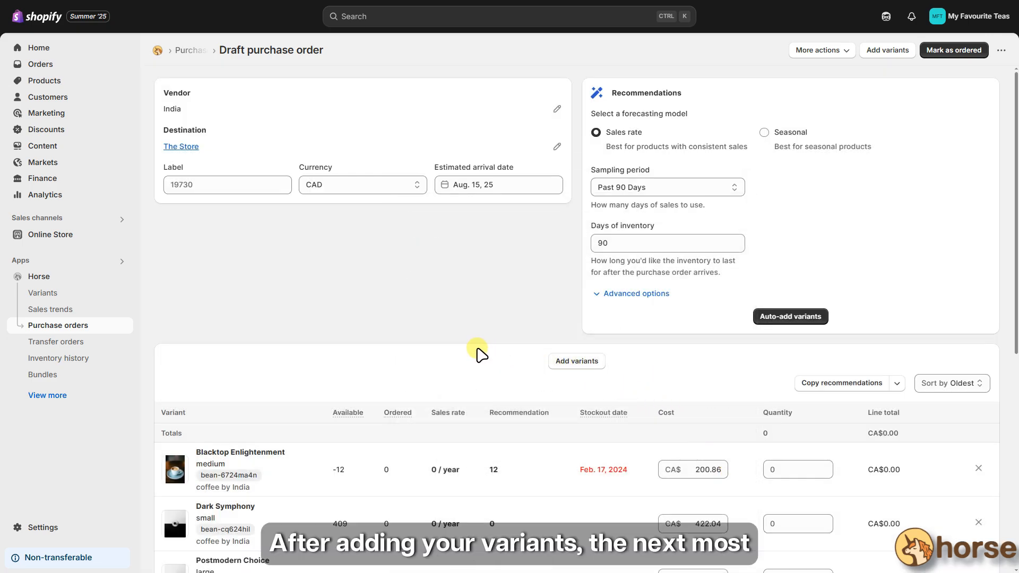
- Set quantities to 10 Blacktop Enlightenment, 5 Dark Symphony, 8 Postmodern Choice and 12 Seattle Forrester
scroll(482, 354, down, 2)
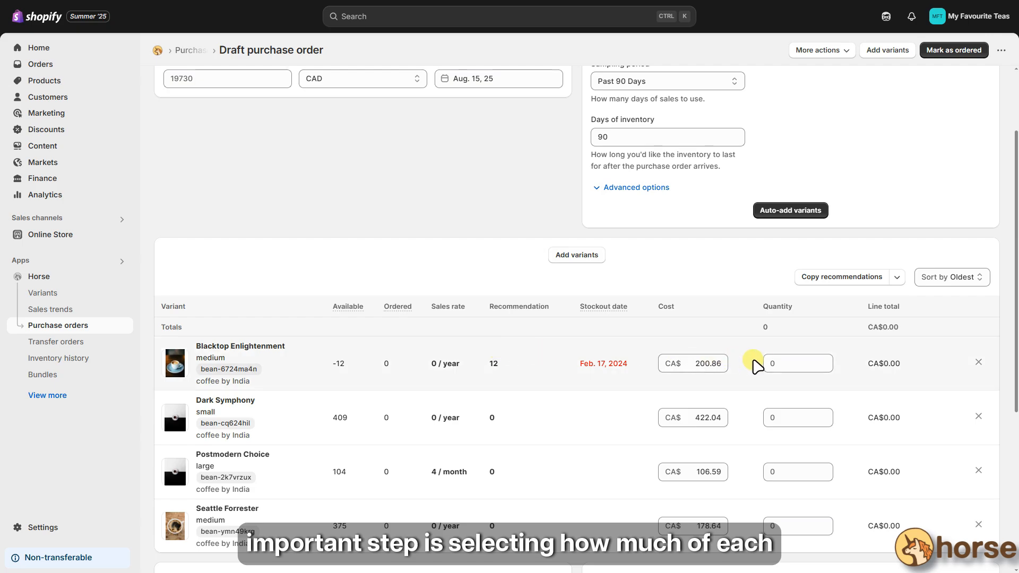
click(776, 363)
text(10)
click(785, 417)
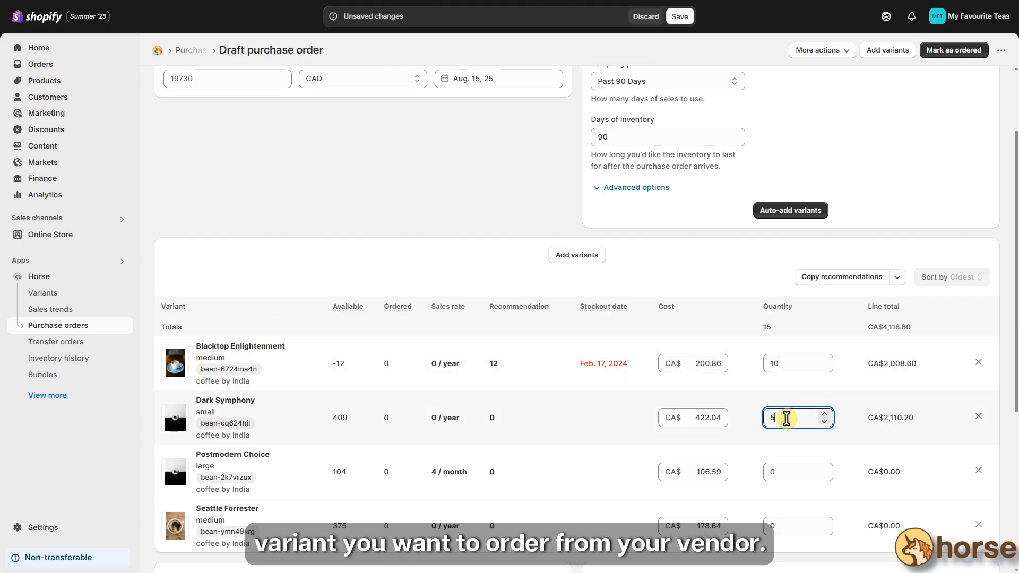
text(5)
click(785, 471)
text(8)
click(792, 527)
text(12)
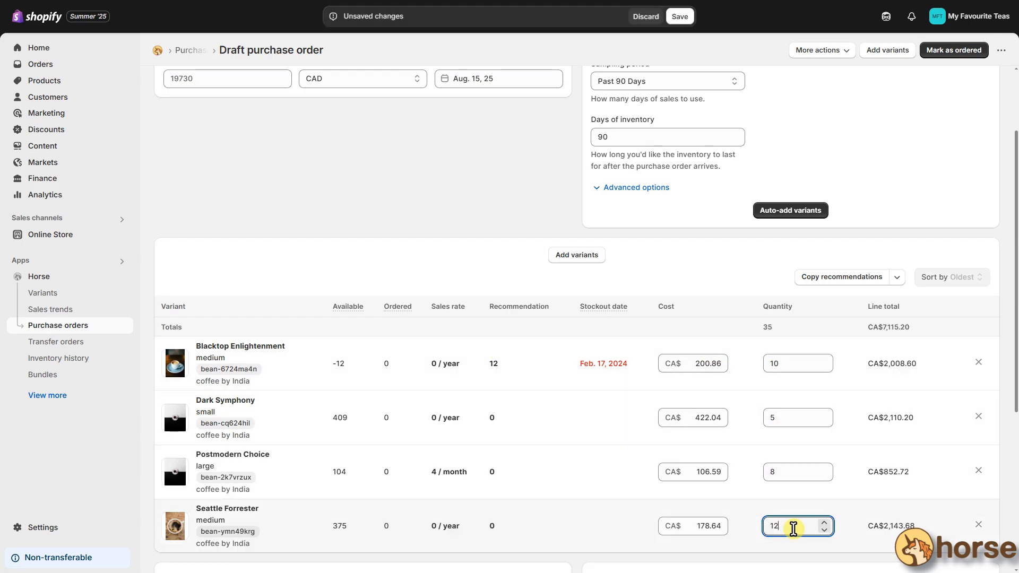
click(555, 291)
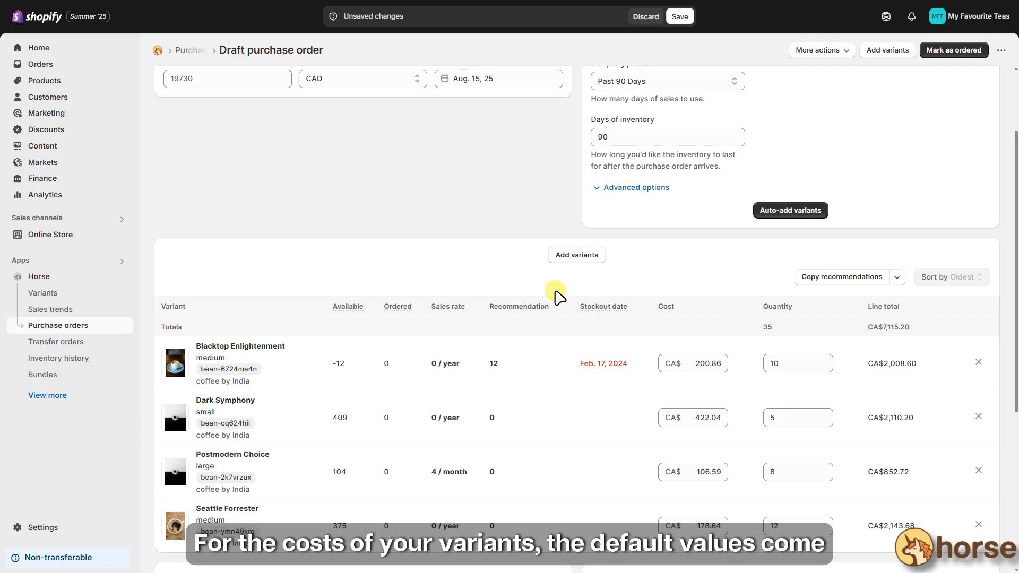
- Check the Blacktop Enlightenment and Dark Symphony unit costs, leaving them at their defaults
double_click(706, 363)
double_click(697, 418)
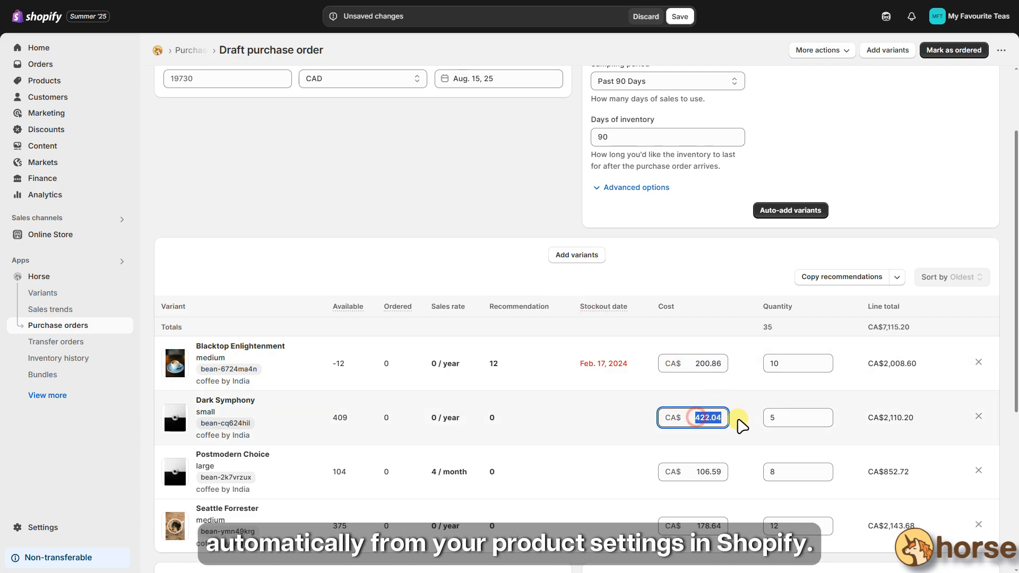
click(733, 325)
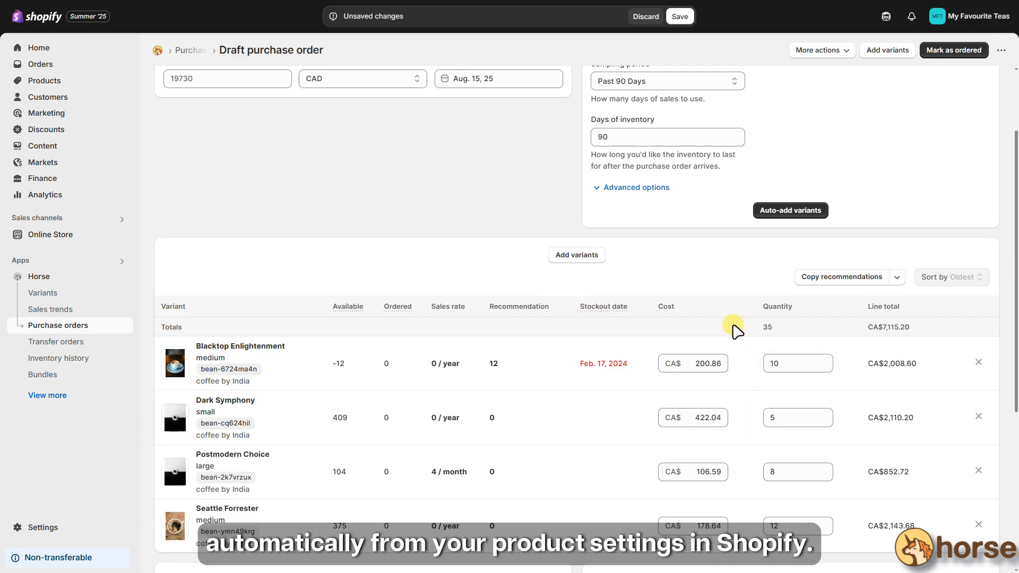
scroll(734, 330, down, 1)
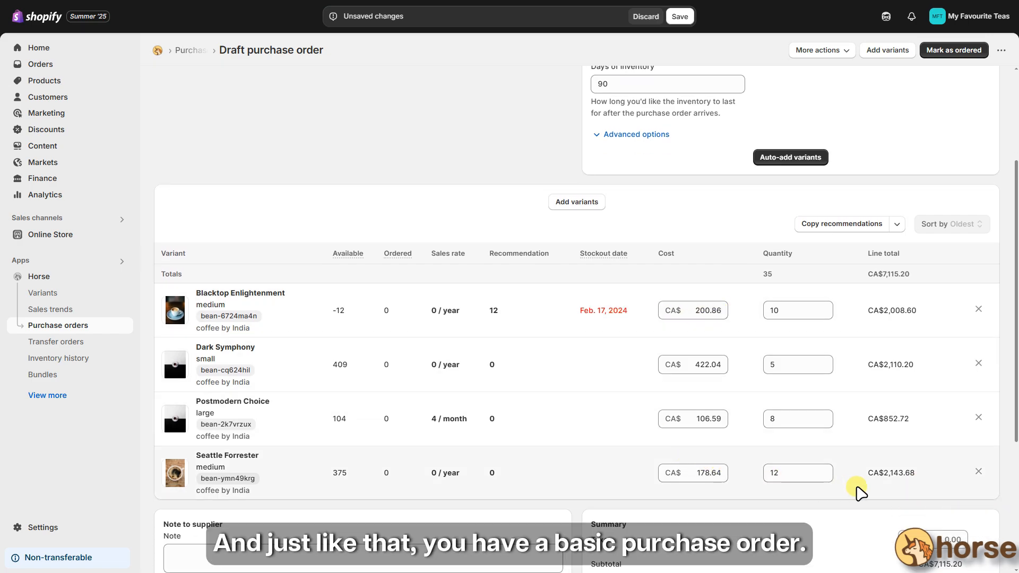
scroll(837, 91, up, 3)
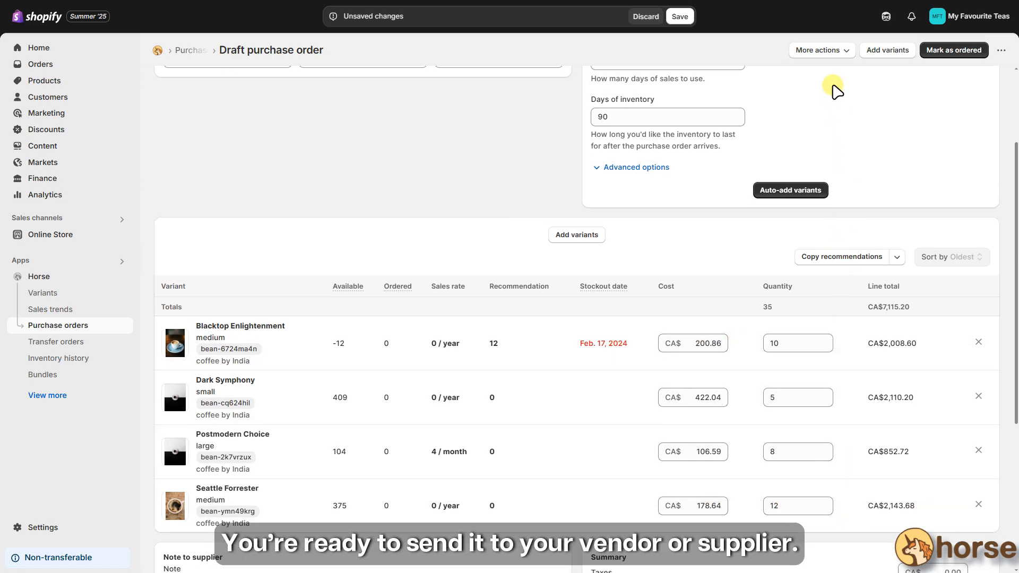
click(838, 52)
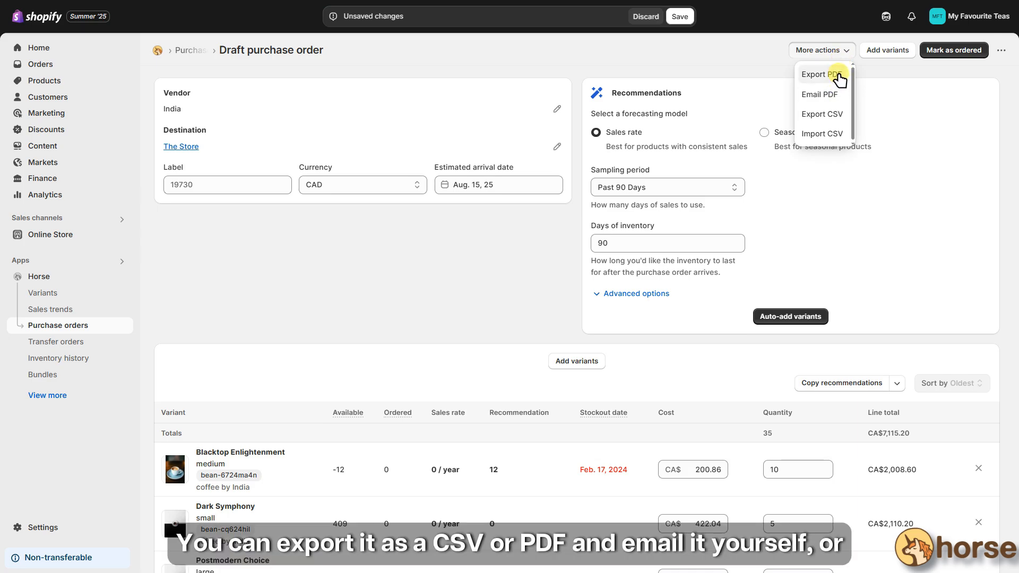
click(843, 104)
click(614, 222)
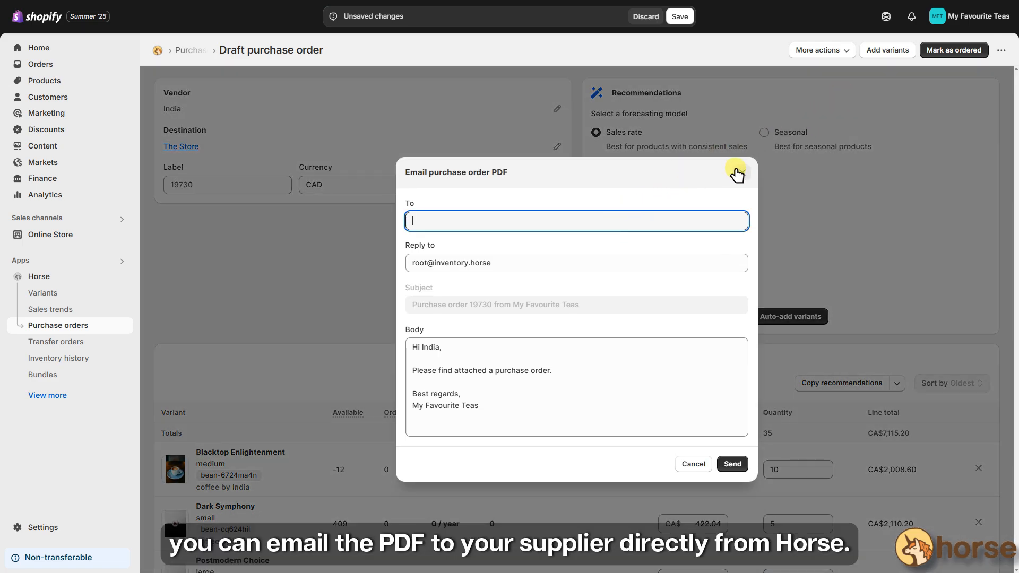
click(741, 174)
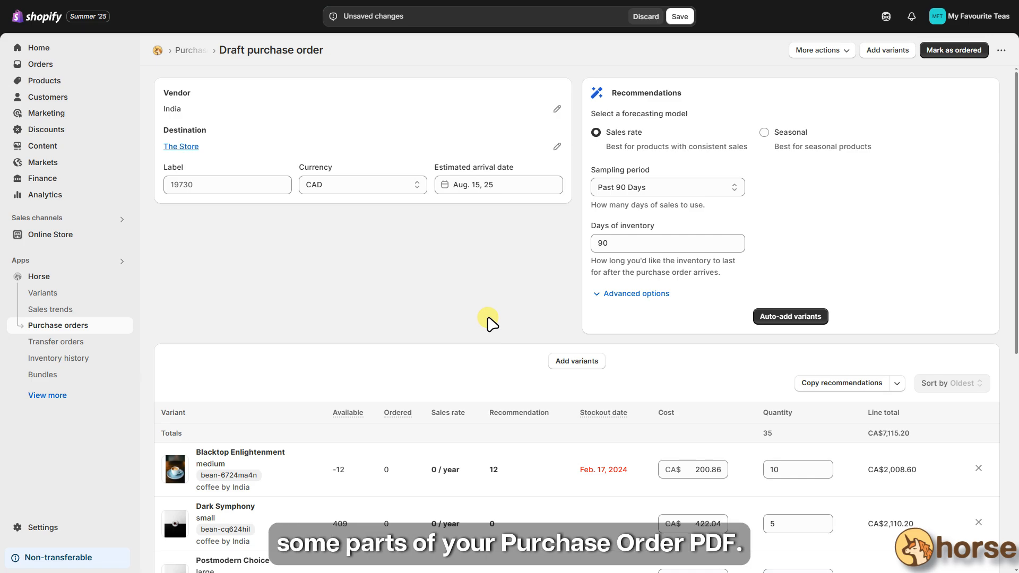
click(832, 52)
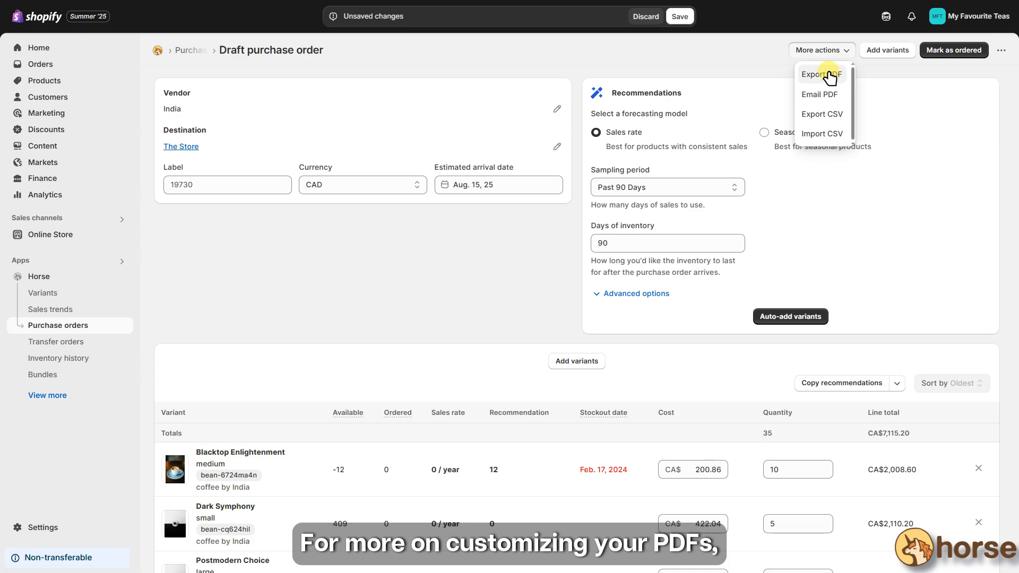
click(740, 61)
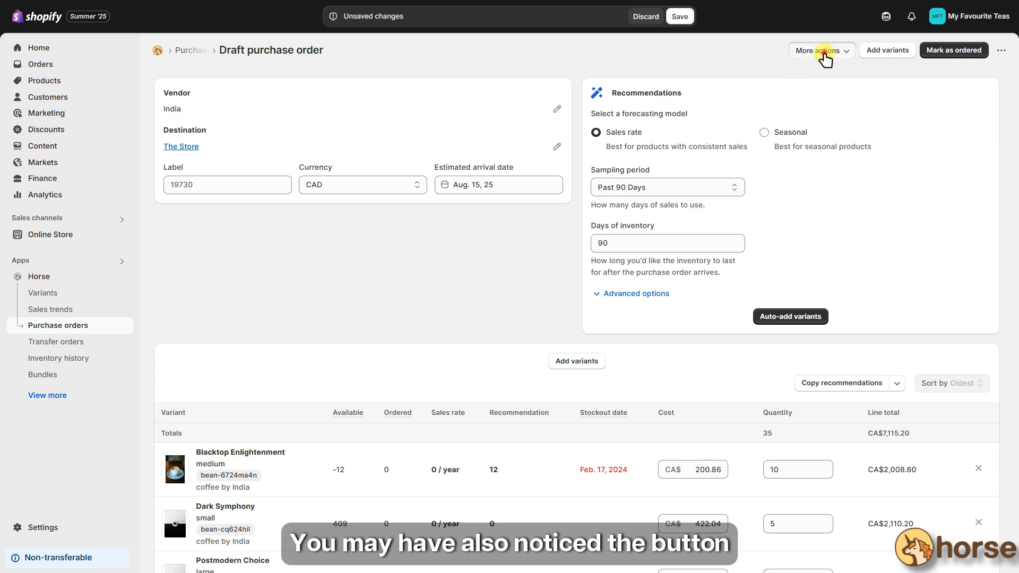
click(821, 51)
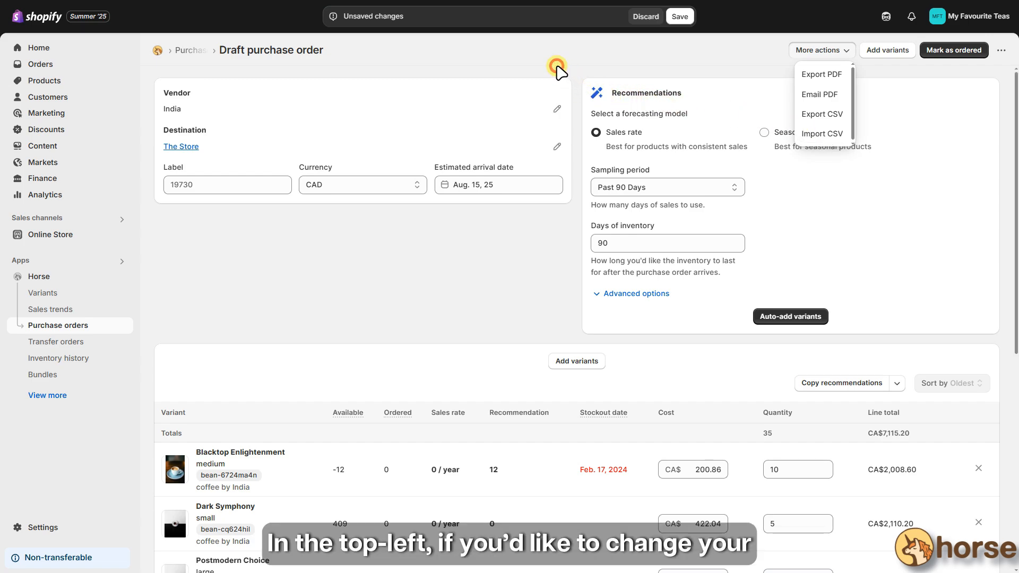
click(800, 52)
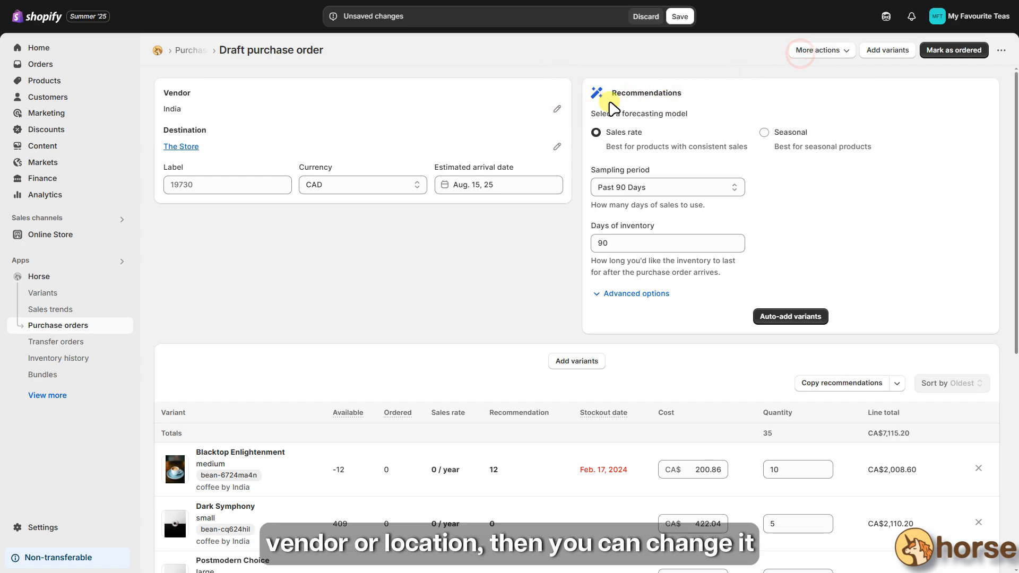
- Make vendor and destination editable, keeping currency CAD and arrival date Aug. 15, 25
click(556, 109)
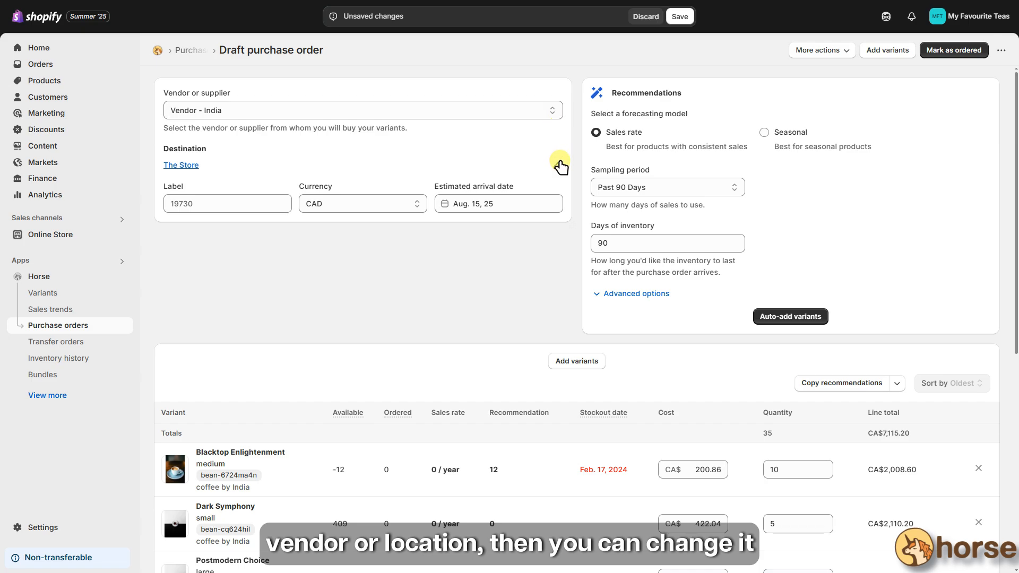
click(558, 165)
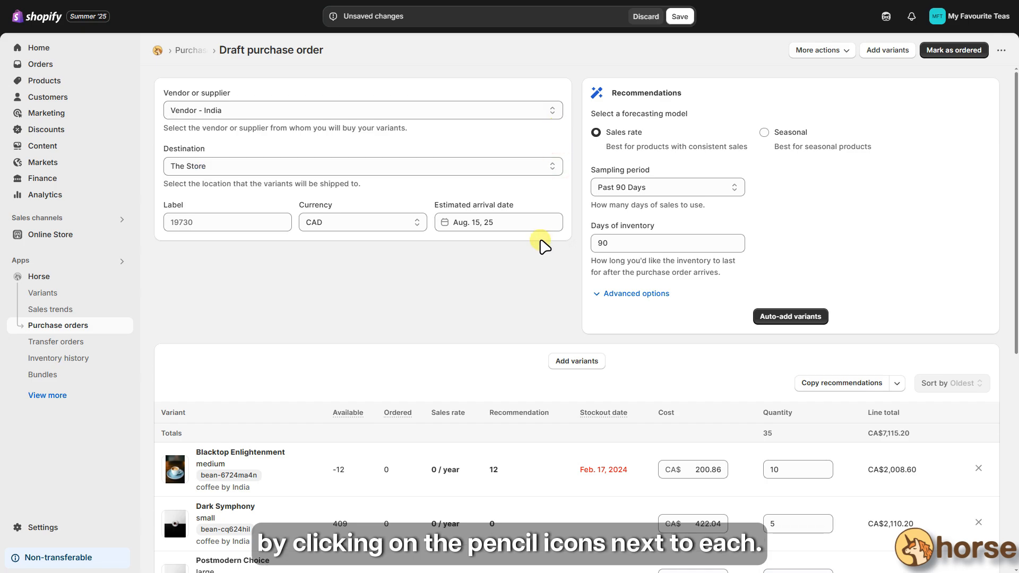
click(208, 221)
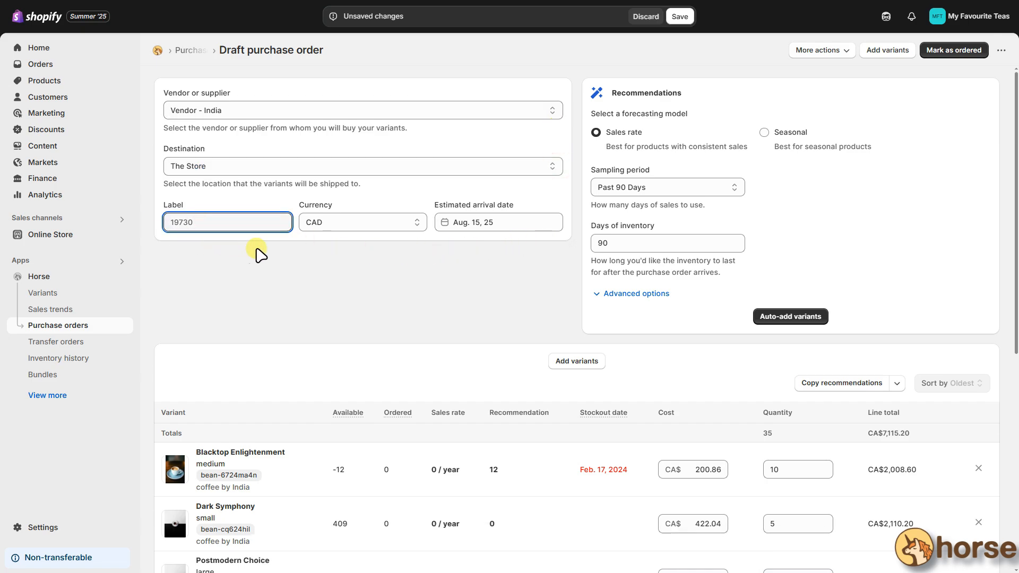
click(348, 225)
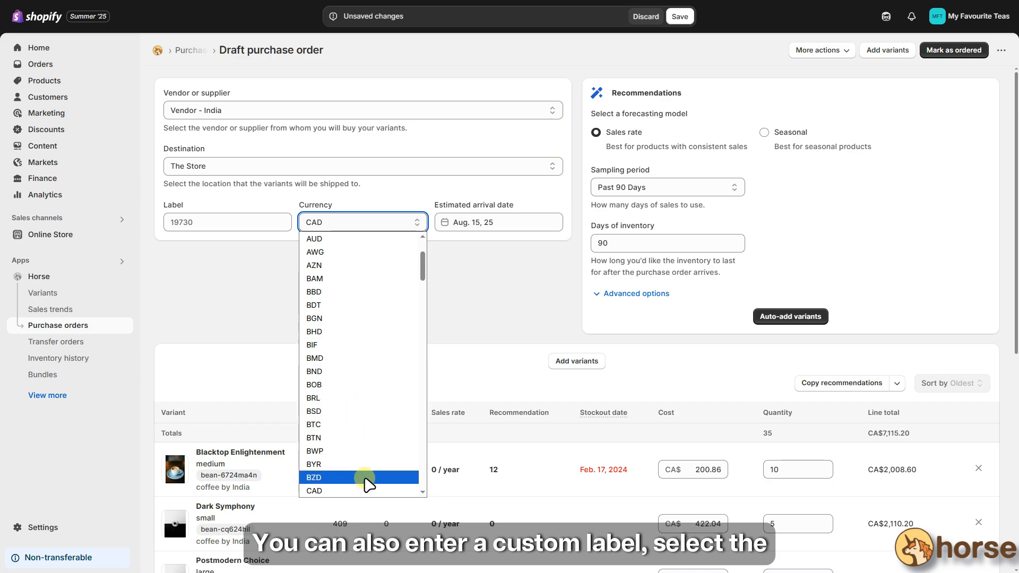
click(491, 268)
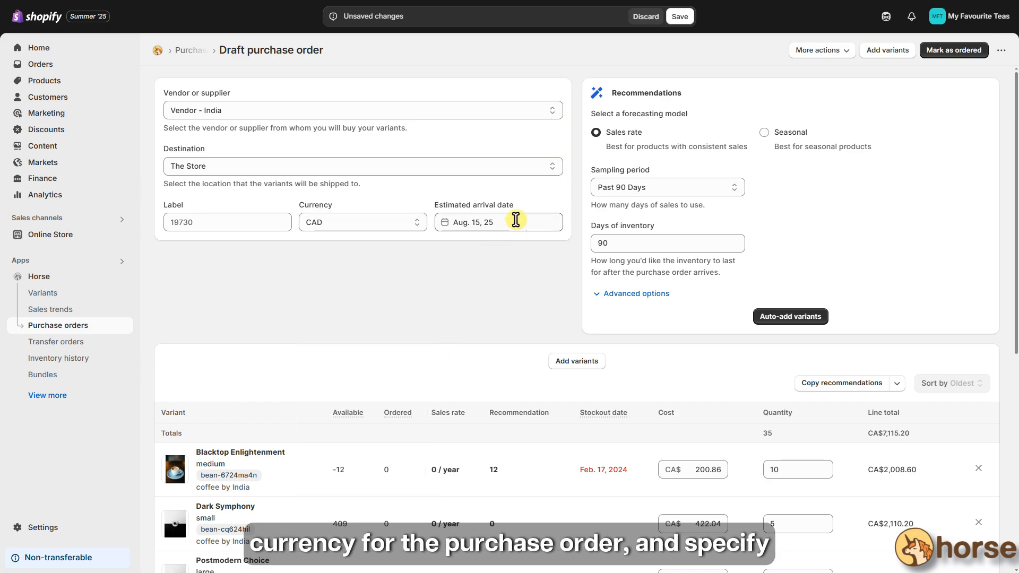
click(515, 220)
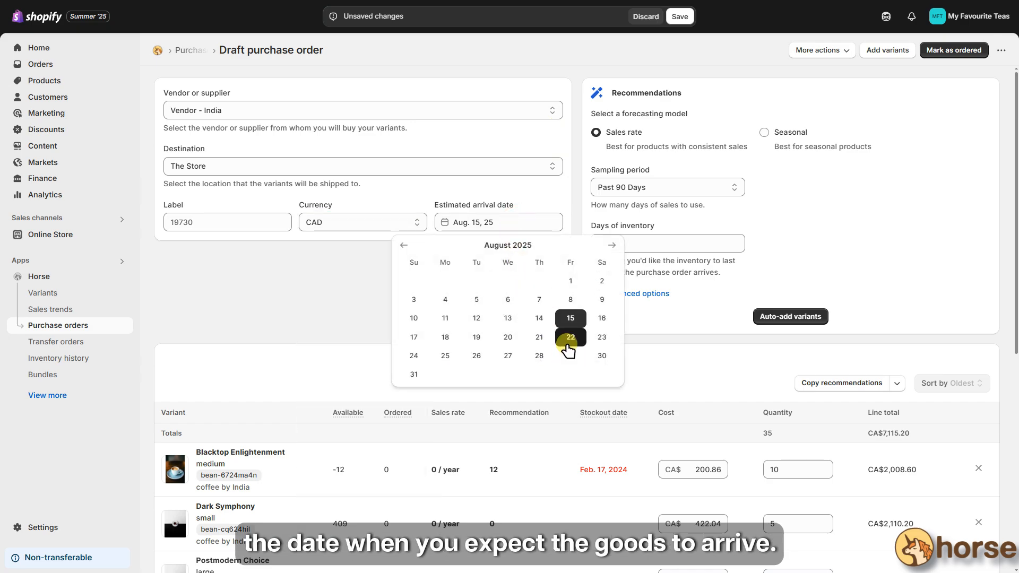
click(314, 285)
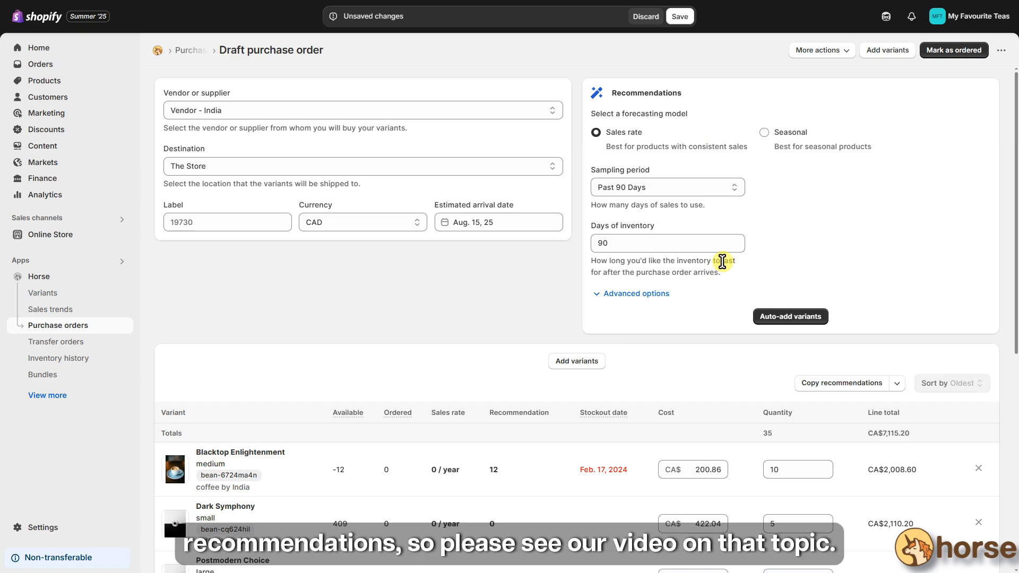
scroll(722, 261, down, 5)
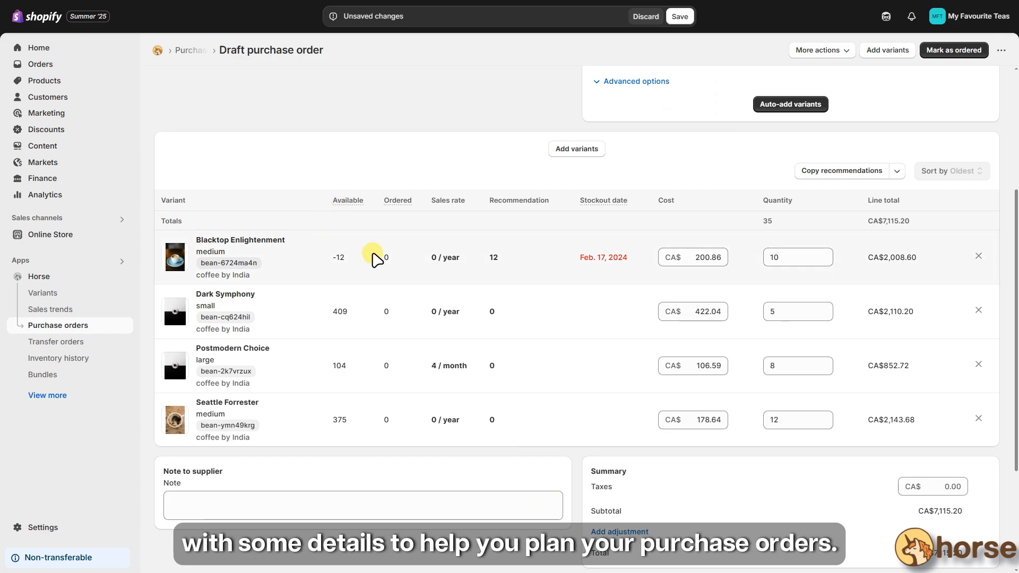
mouse_move(349, 205)
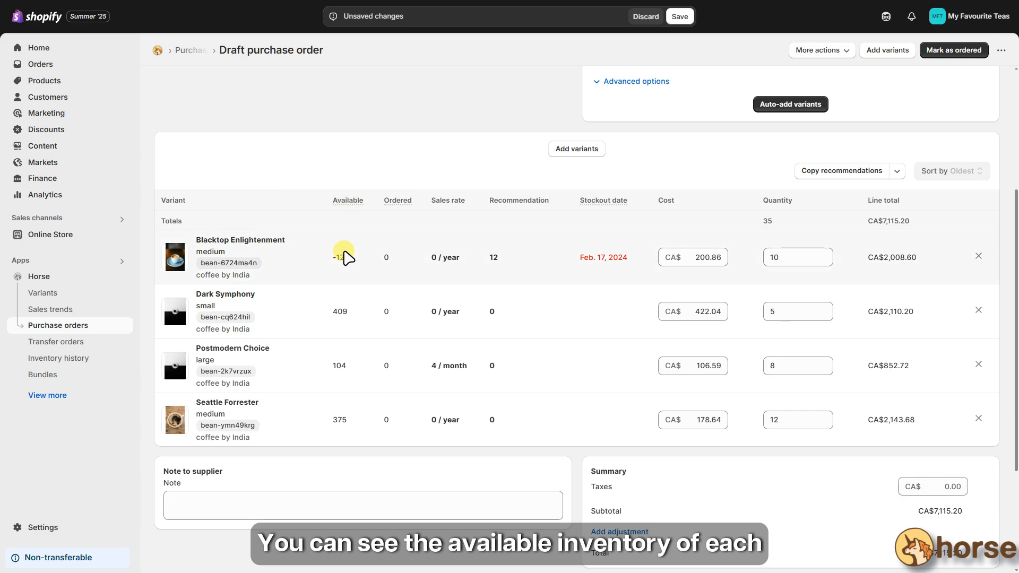
mouse_move(399, 208)
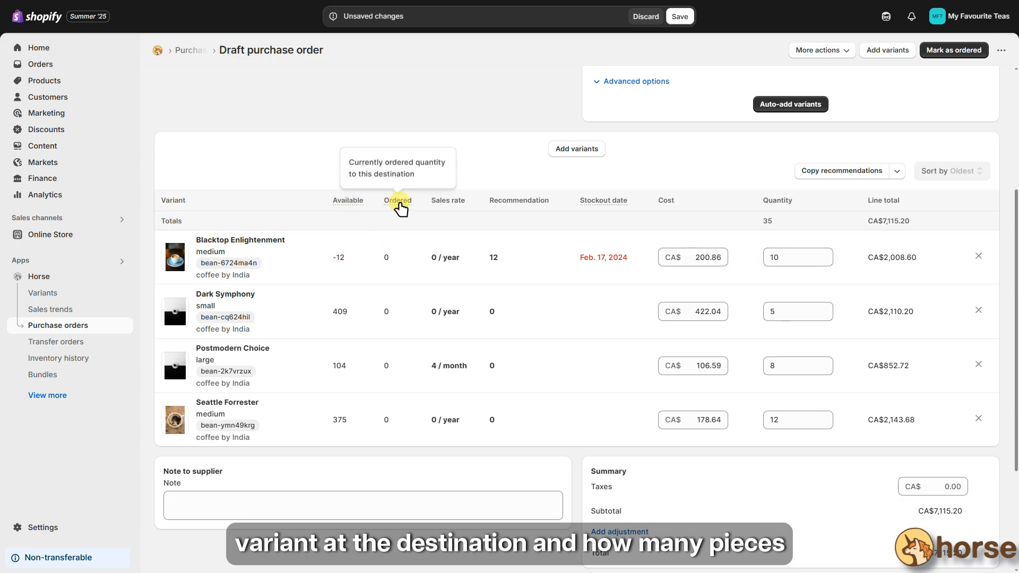
double_click(386, 257)
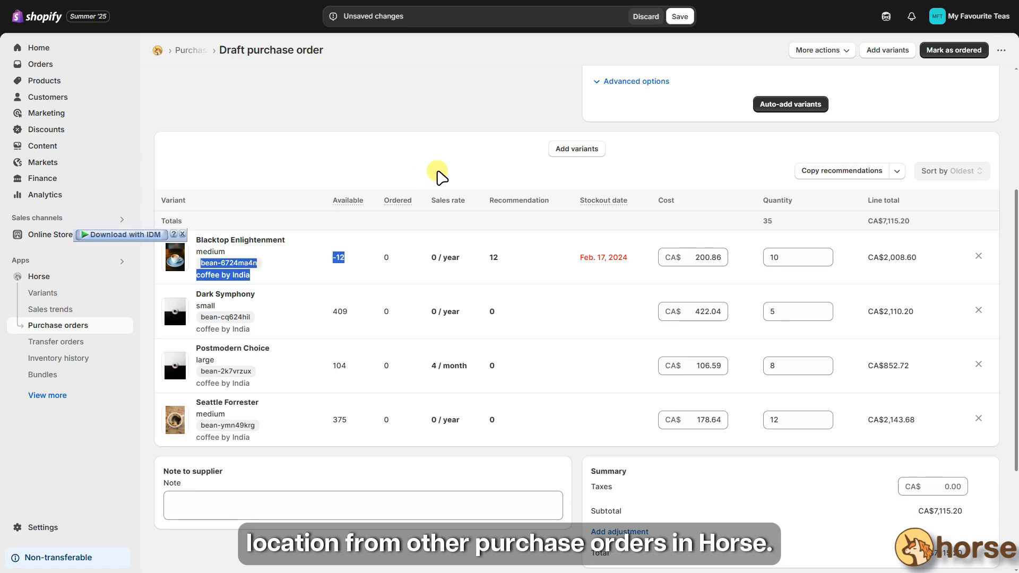
click(437, 171)
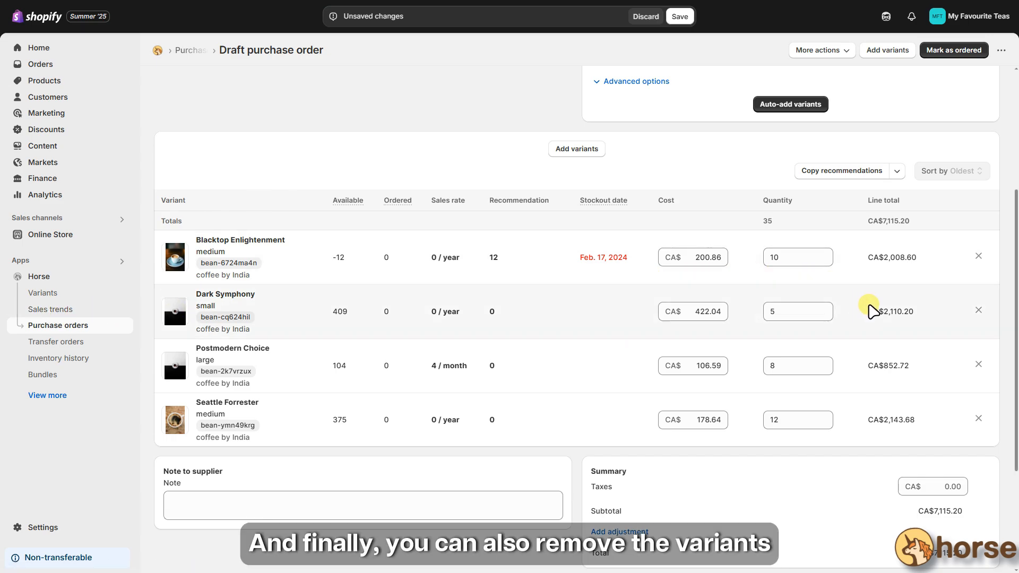
scroll(975, 414, down, 2)
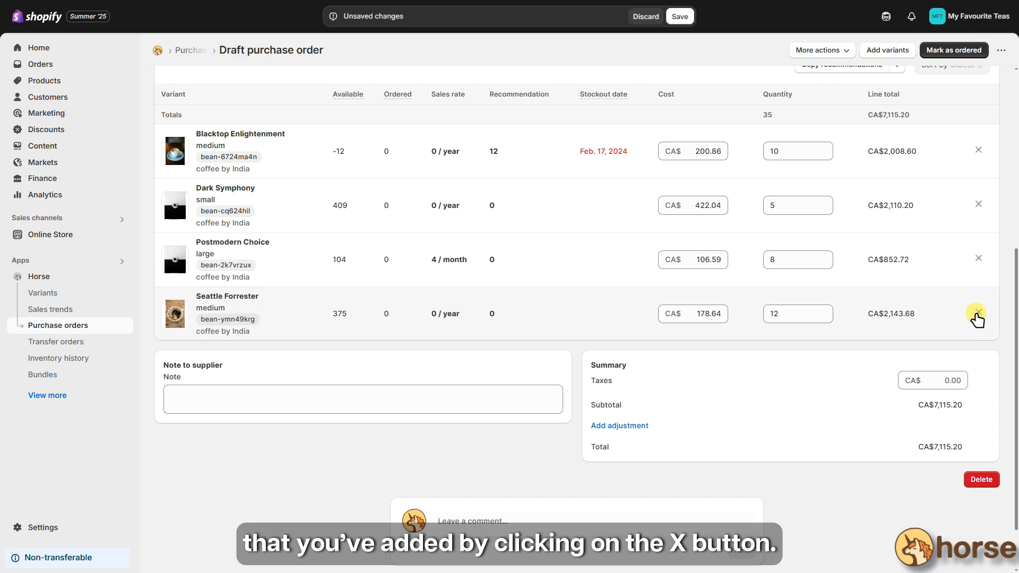
- Remove the Seattle Forrester line and add the supplier note 'Note'
click(977, 313)
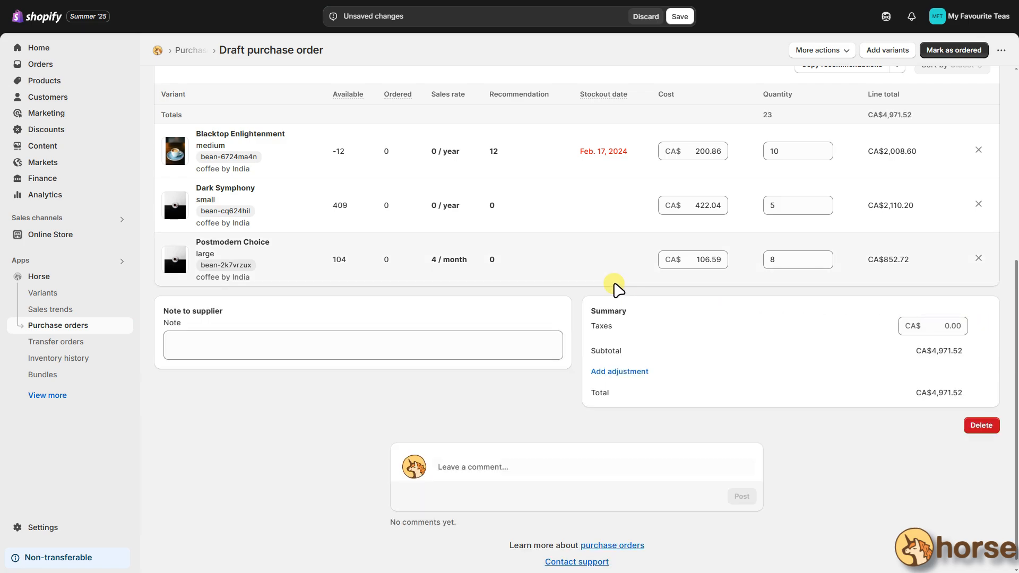
click(375, 346)
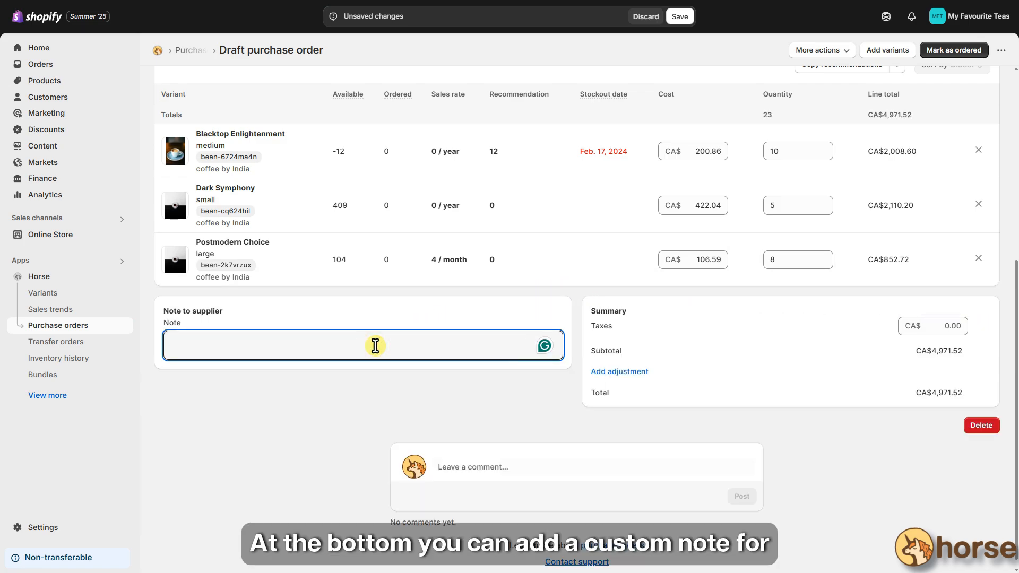
text(Note)
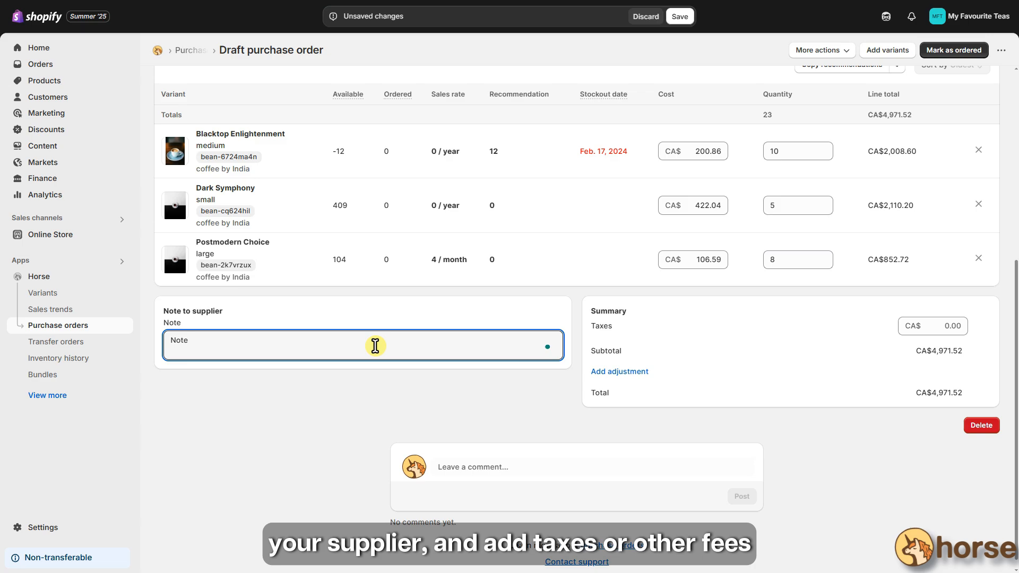
- Enter CA$100.00 in taxes and add an Insurance adjustment line
click(935, 326)
text(100)
click(602, 372)
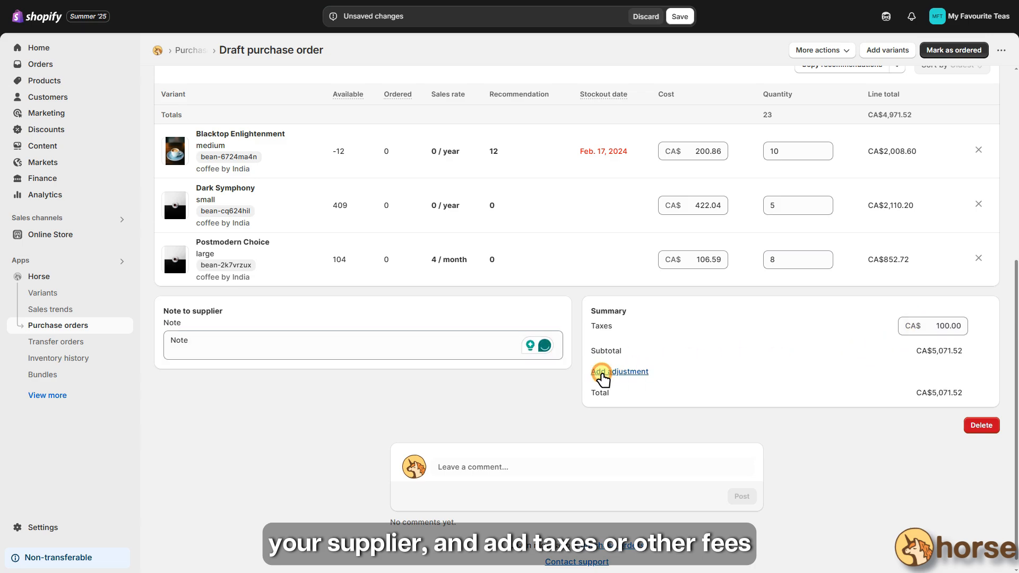
click(621, 375)
click(627, 444)
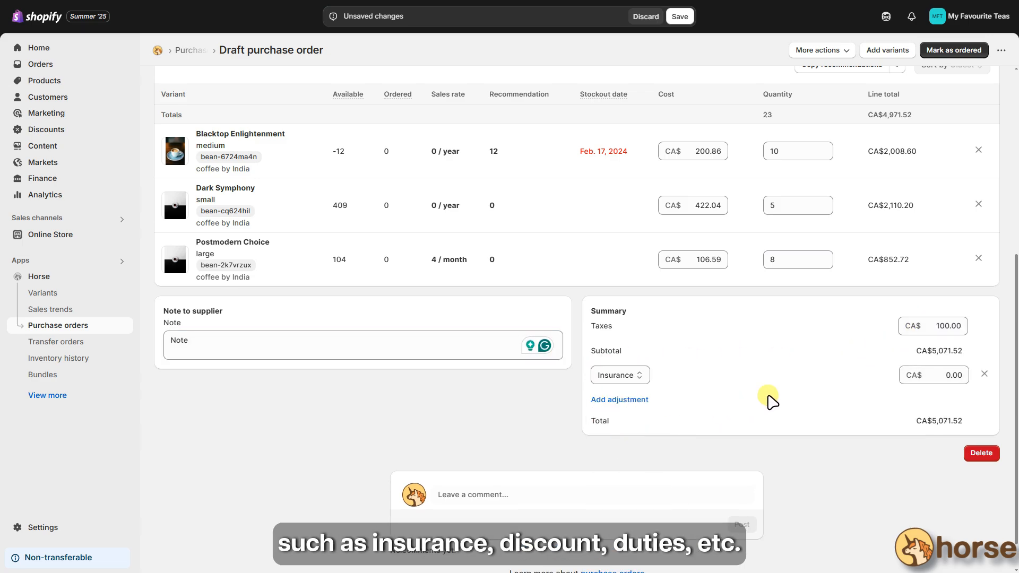
- Type 'Leave a comment' in the team comment box without posting it
click(499, 486)
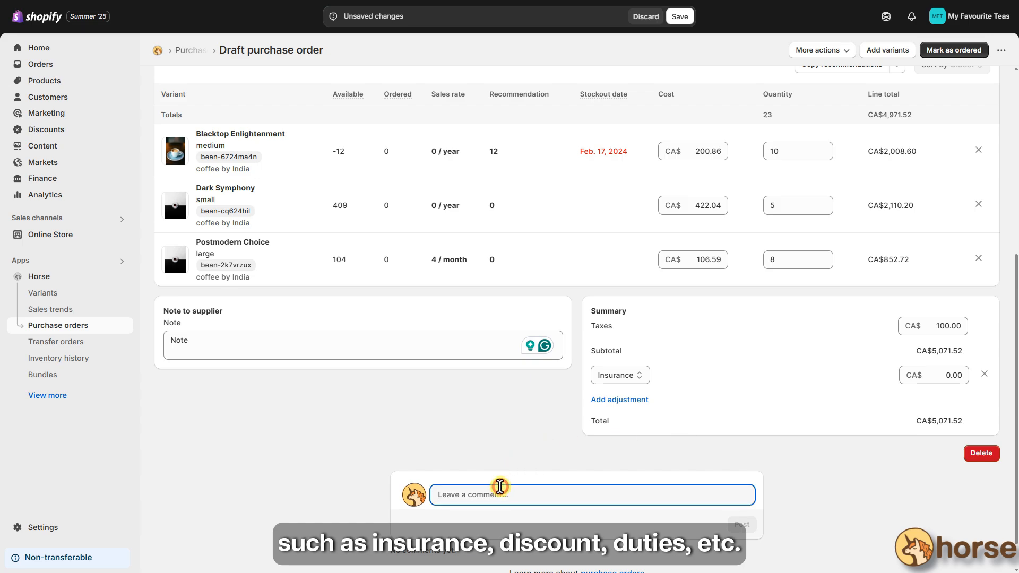
text(Leave a comment)
click(485, 434)
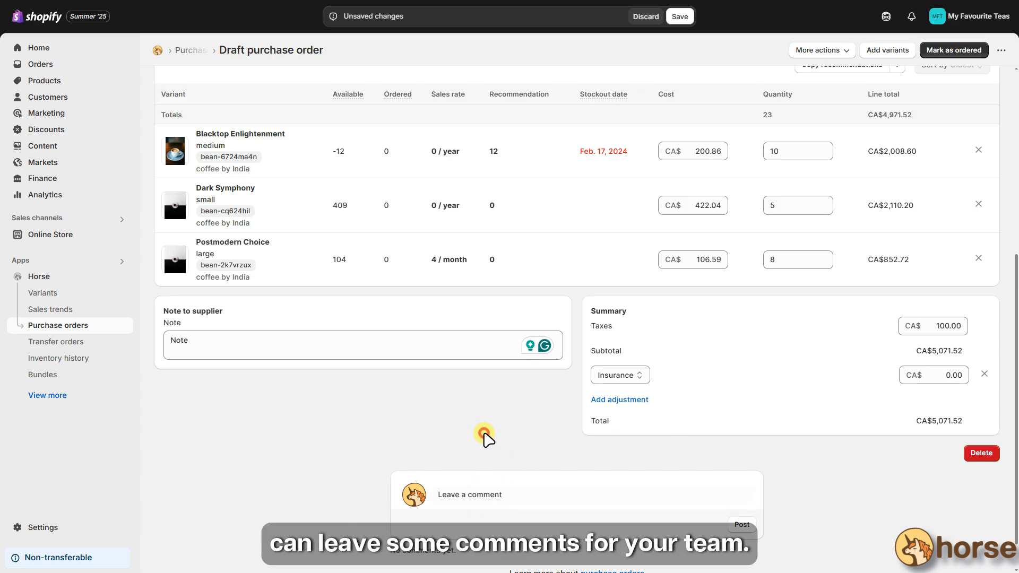
scroll(483, 434, down, 1)
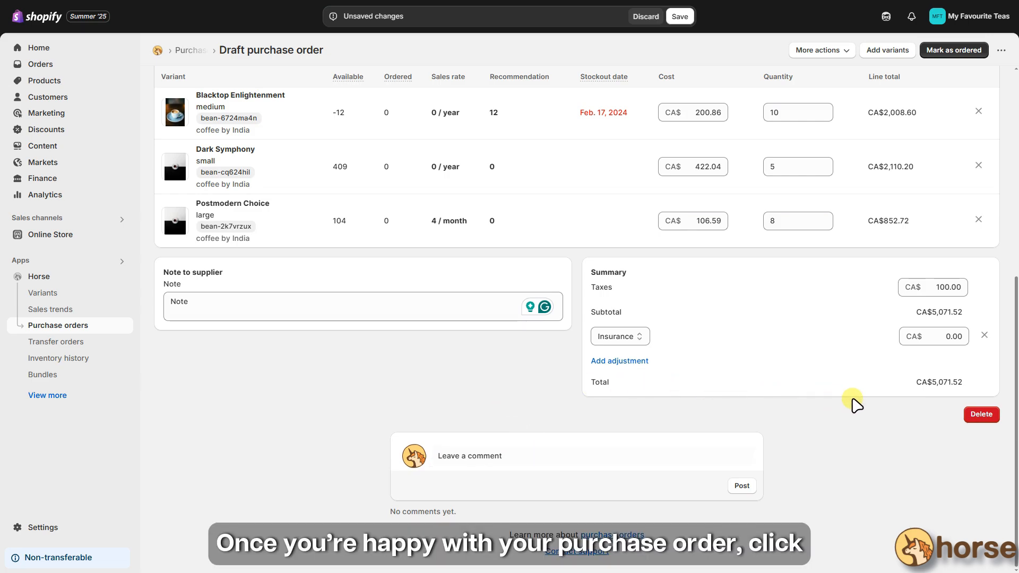
scroll(1003, 334, up, 7)
- Mark the purchase order as ordered to open its receiving page with 23 units
click(951, 58)
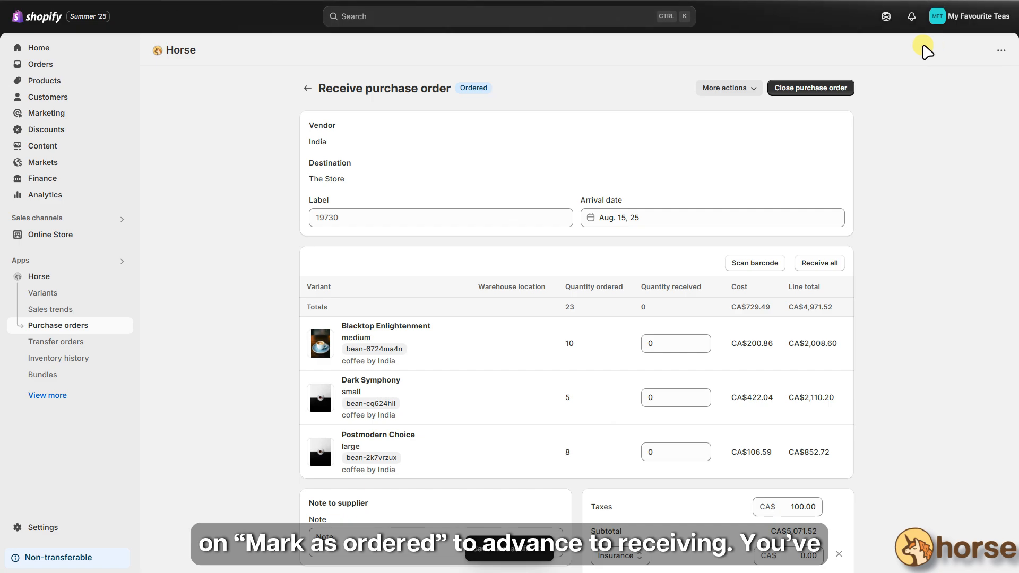